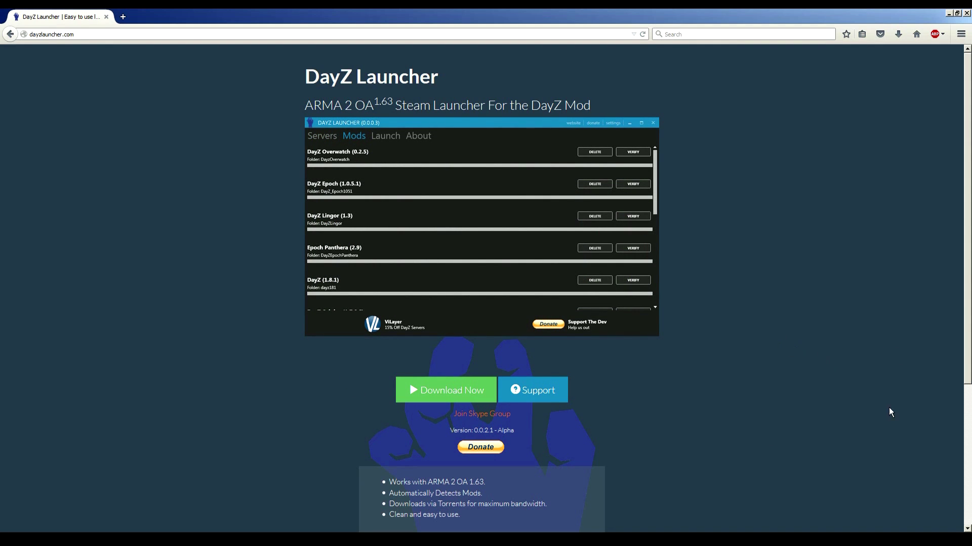
- Switch to Steam and open the games library
left_click(890, 531)
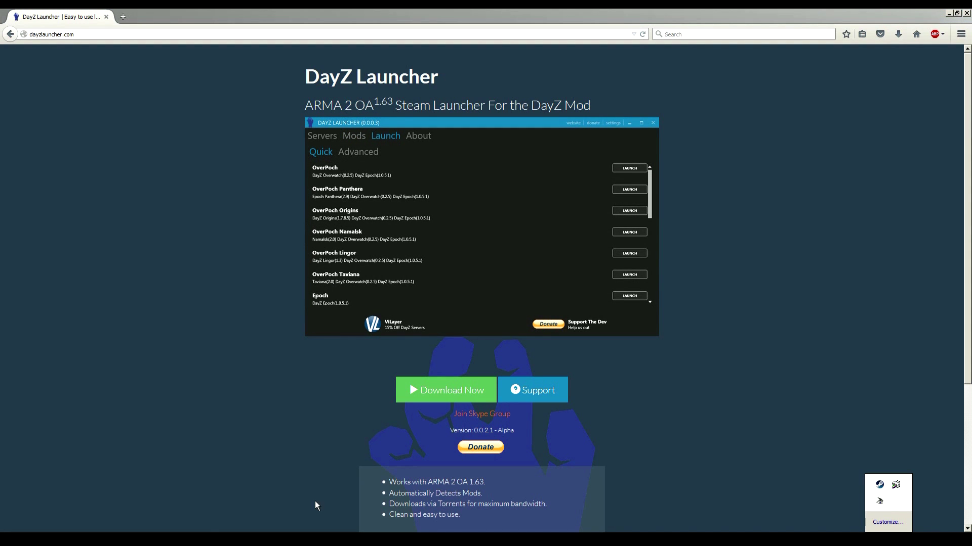
right_click(880, 486)
left_click(774, 354)
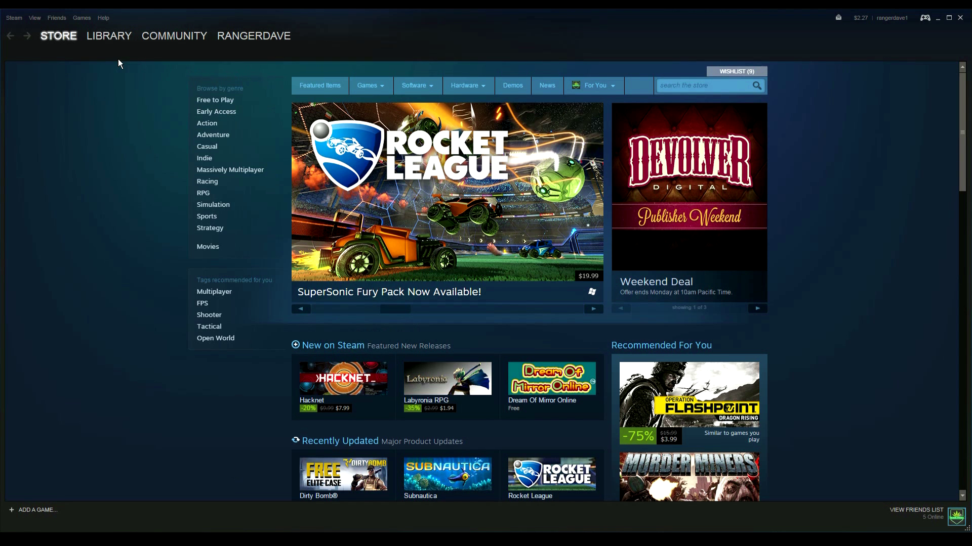
left_click(78, 18)
left_click(89, 31)
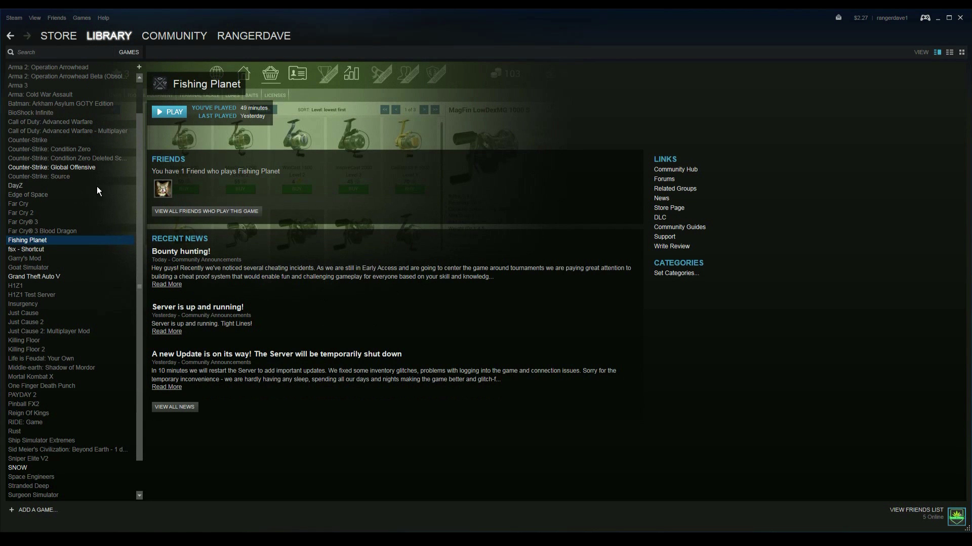
- Select Arma 2 in the library and install it under D:\Program Files (x86)\Steam
scroll(102, 193, "up", 2)
left_click(17, 84)
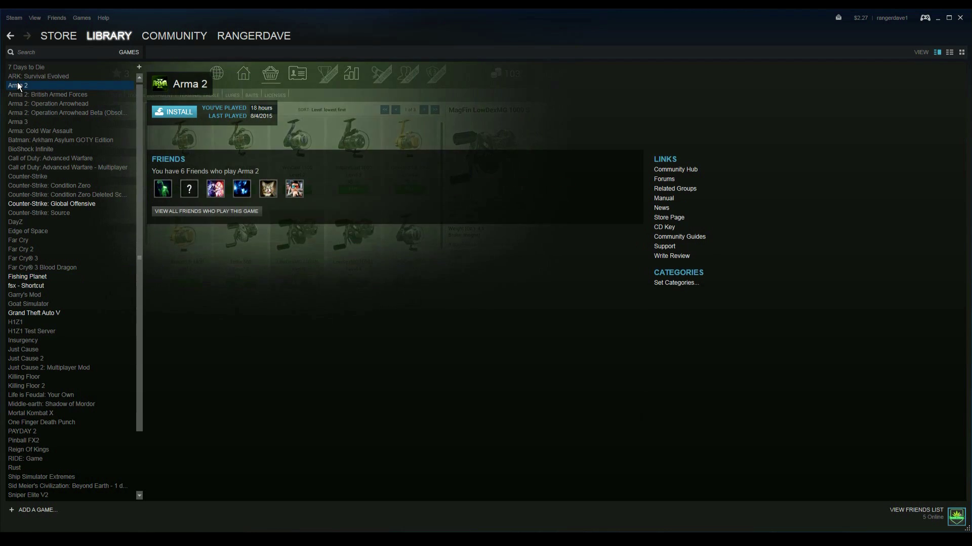
left_click(170, 113)
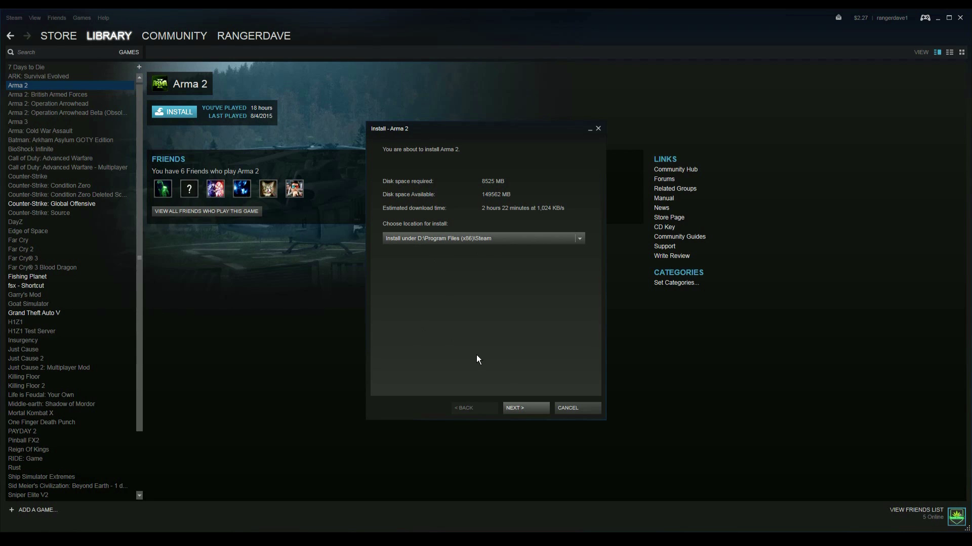
left_click(520, 407)
left_click(512, 410)
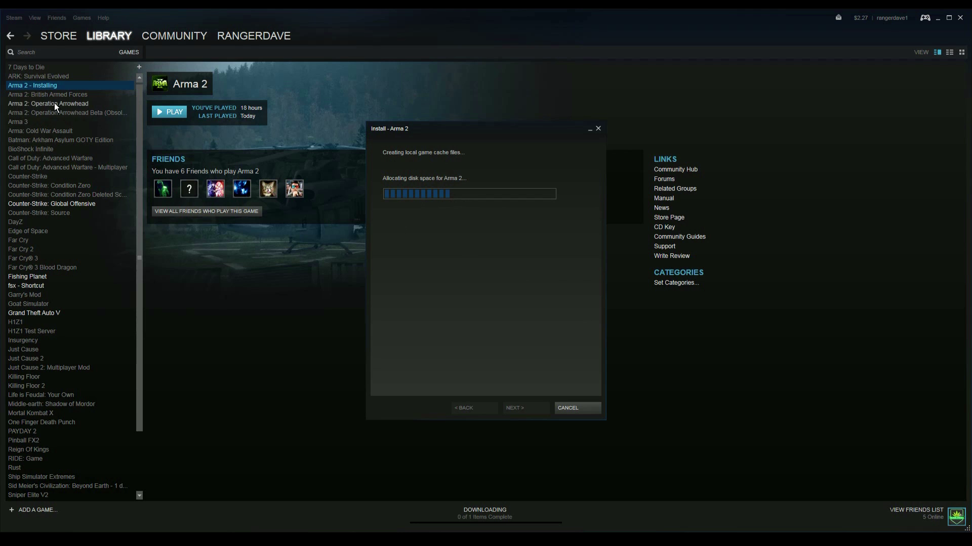
- View the Arma 2: Operation Arrowhead library page, minimise the browser window and return to the Arma 2 page
left_click(34, 103)
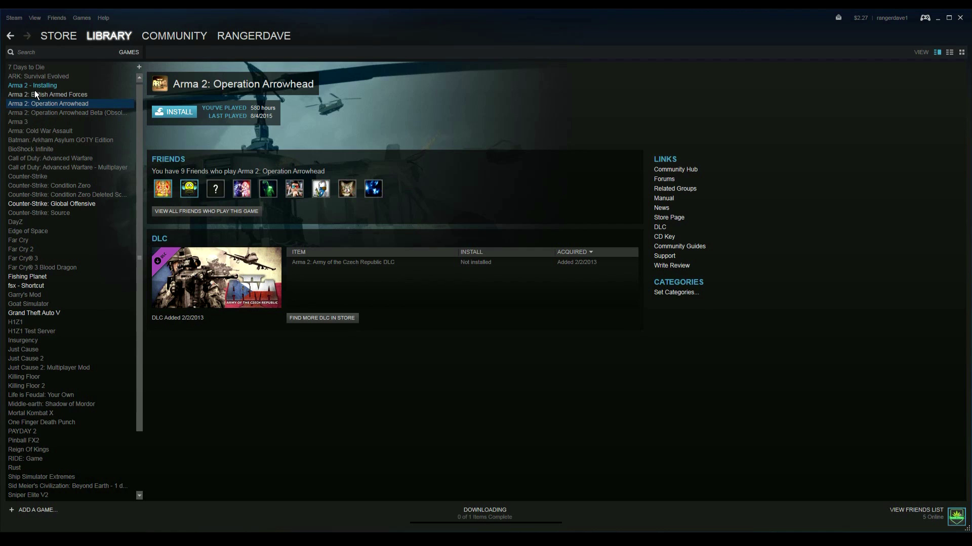
key("alt+Tab")
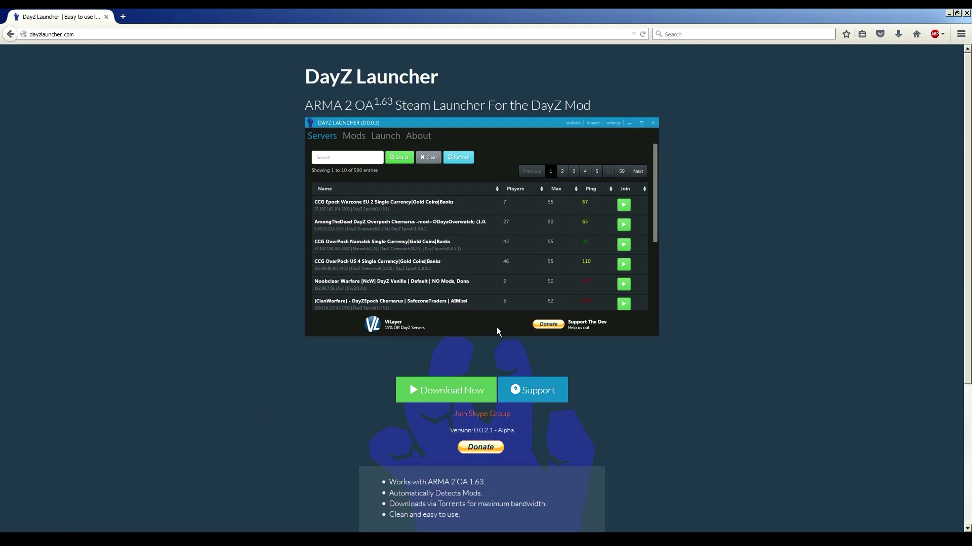
left_click(949, 13)
left_click(26, 85)
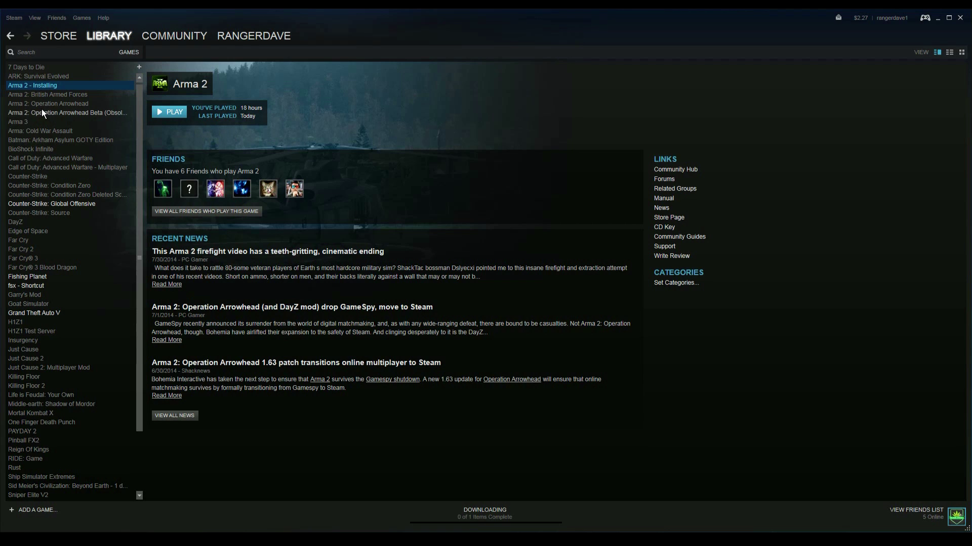
- Browse from Computer to the Steam games folder D:\Program Files (x86)\Steam\steamapps\common
left_click(31, 529)
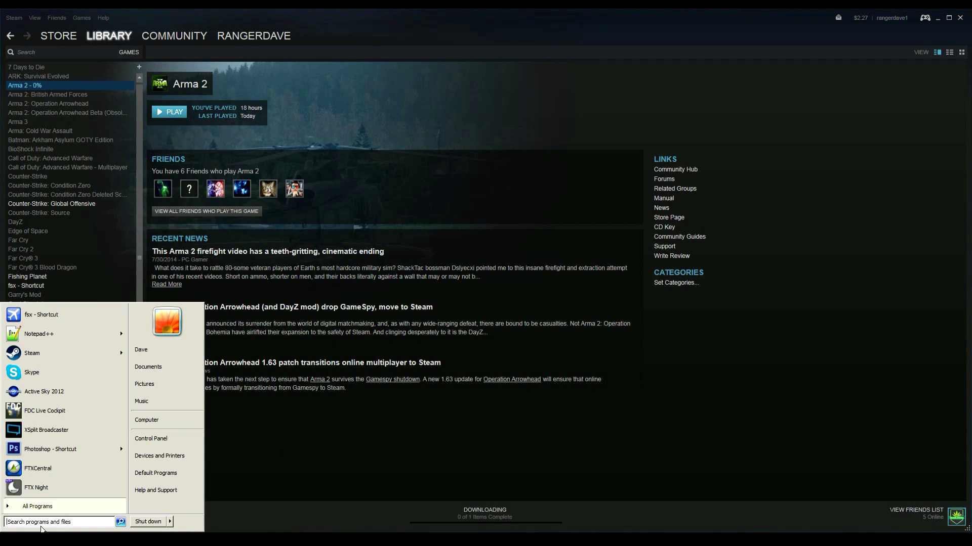
left_click(156, 421)
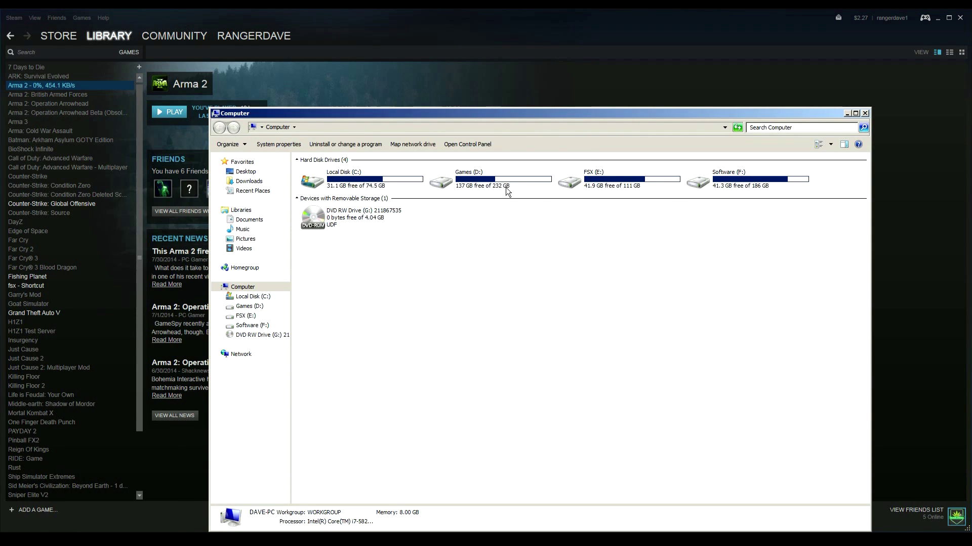
double_click(505, 187)
double_click(341, 186)
double_click(319, 172)
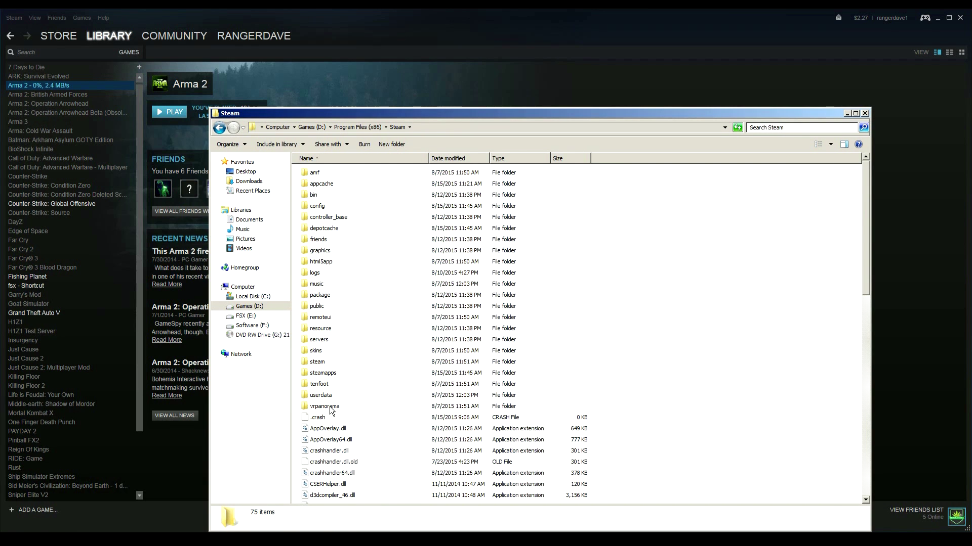
double_click(324, 374)
double_click(318, 172)
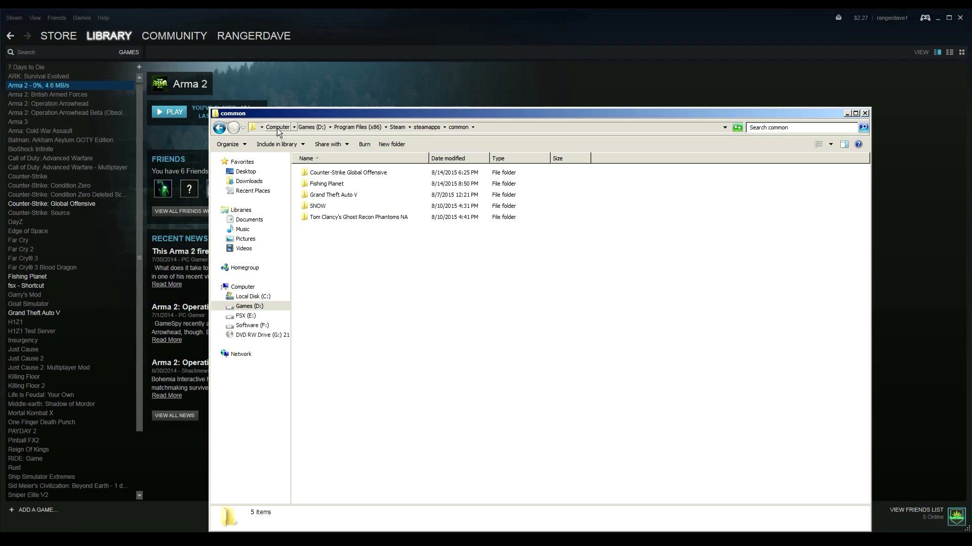
- Examine the full paths of the common folder and its Counter-Strike Global Offensive subfolder, and close the file window
left_click(491, 128)
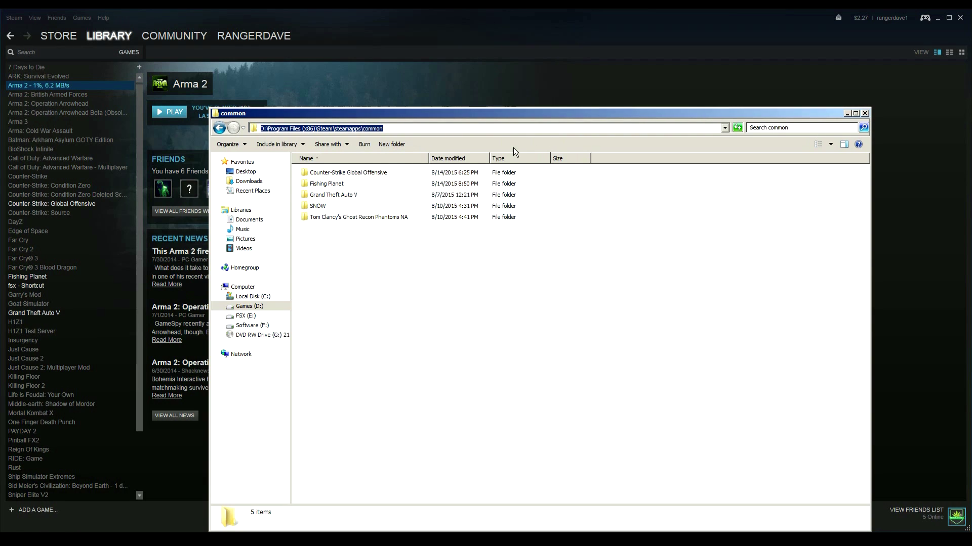
double_click(338, 173)
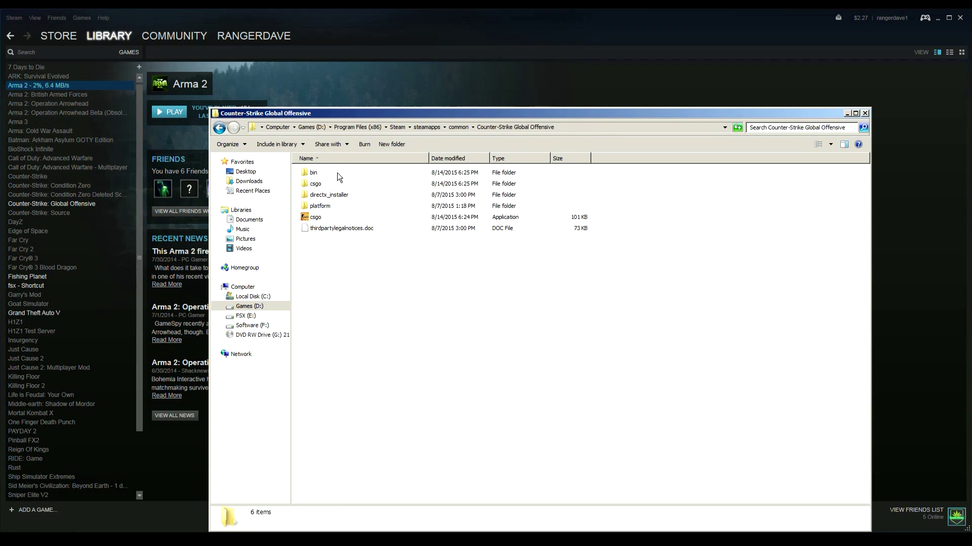
left_click(559, 128)
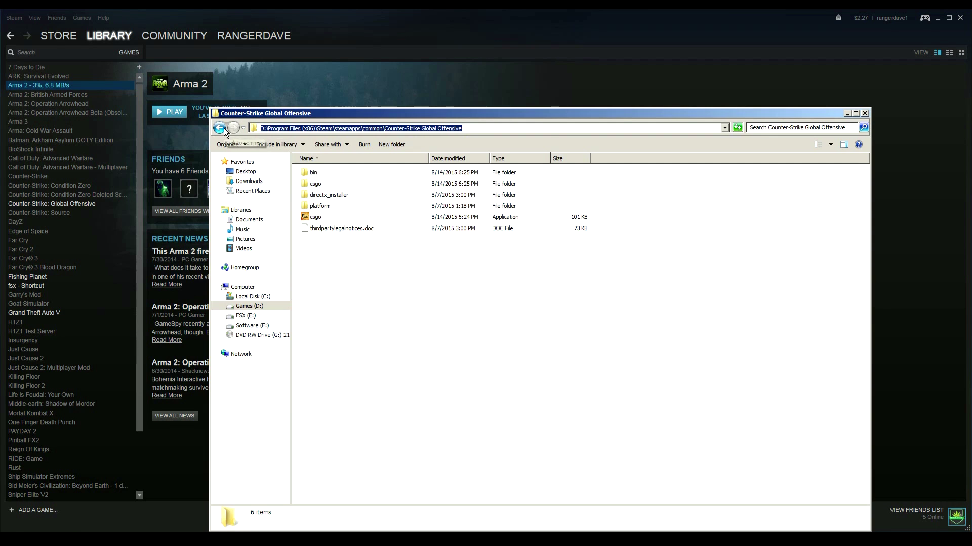
left_click(864, 113)
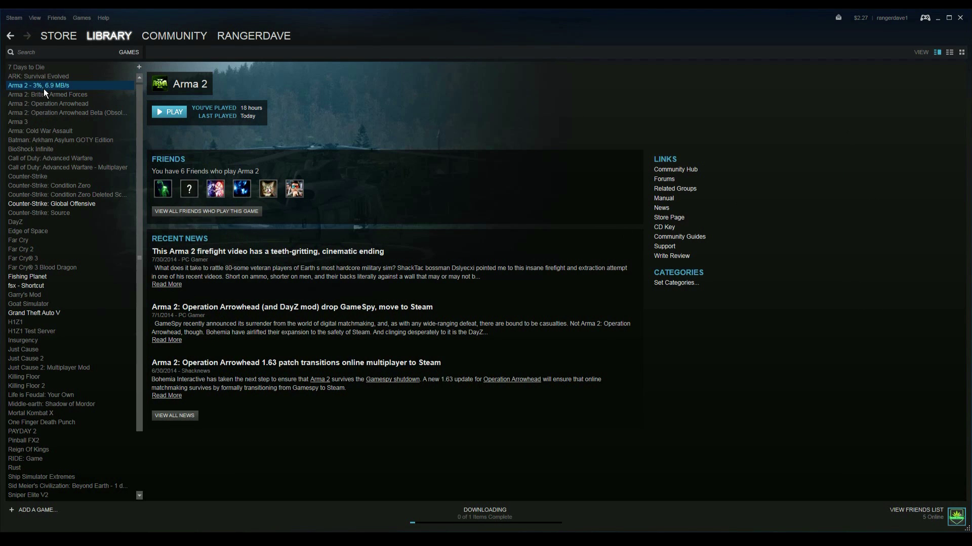
- View the Arma 2: Operation Arrowhead page, return to Arma 2 and launch that game
left_click(51, 103)
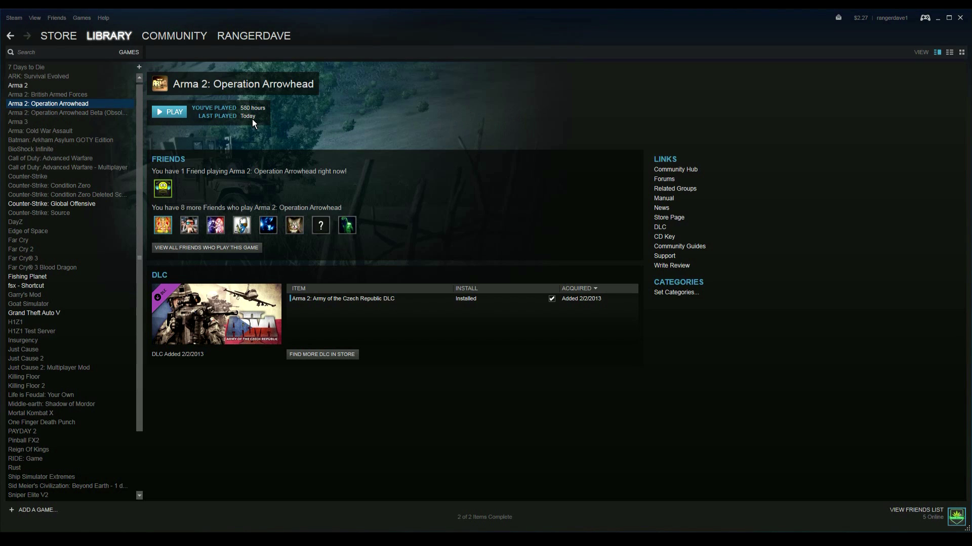
left_click(27, 83)
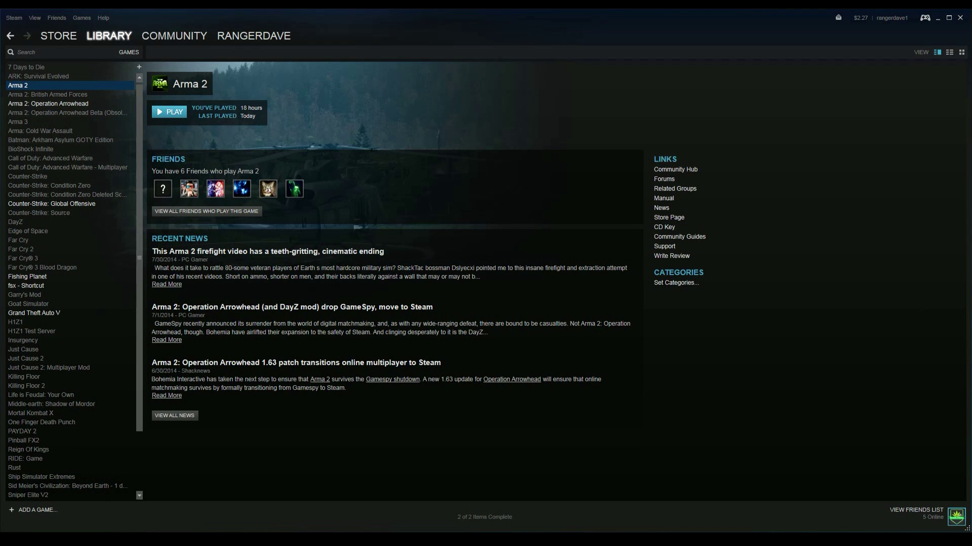
left_click(172, 115)
left_click(497, 305)
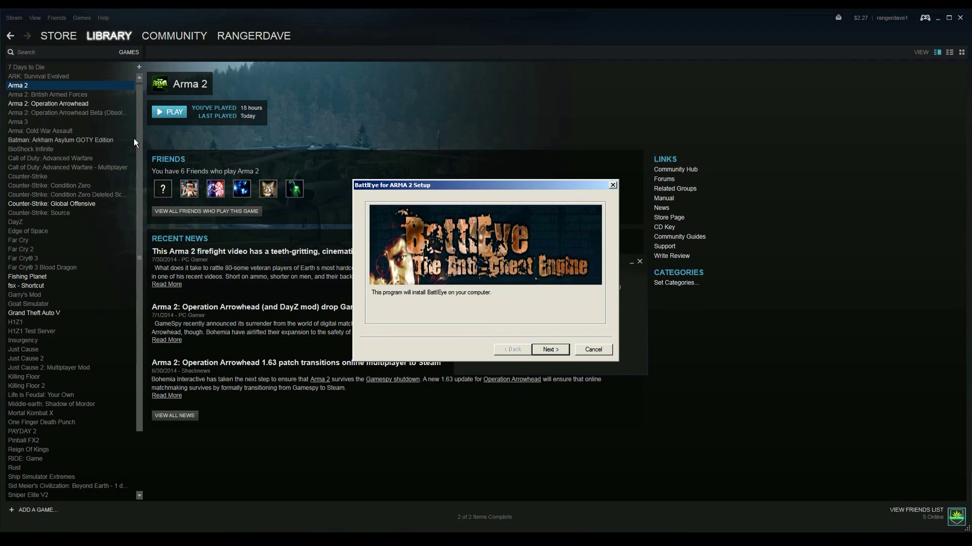
- Accept the license agreement in the BattlEye for ARMA 2 setup and install it
left_click(550, 351)
left_click(395, 305)
left_click(550, 351)
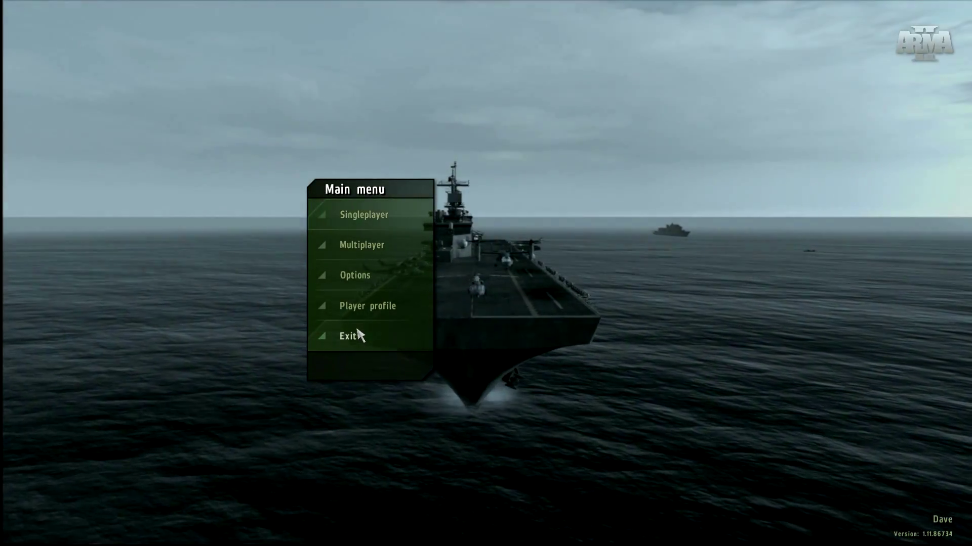
- Exit Arma 2 and launch Arma 2: Operation Arrowhead from the Steam library with its standard play option
left_click(356, 328)
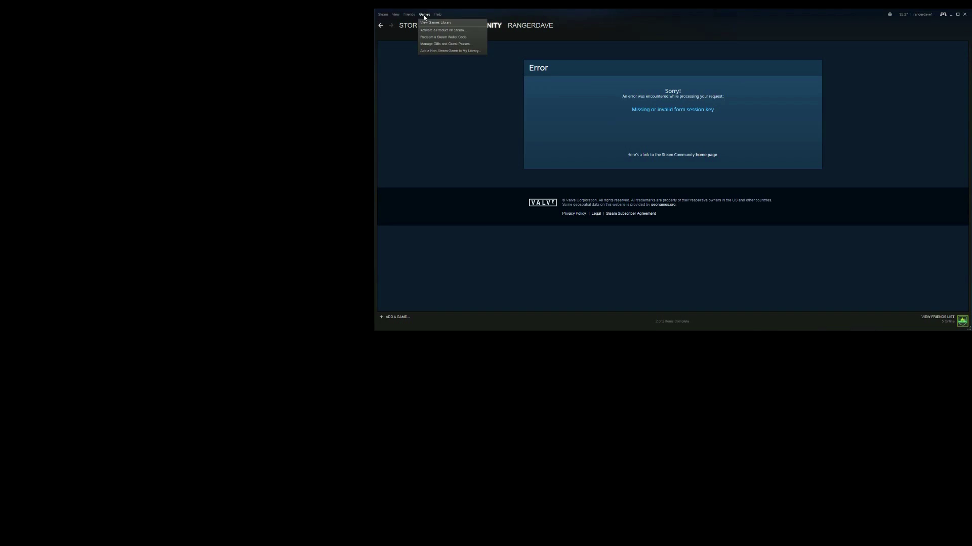
left_click(436, 26)
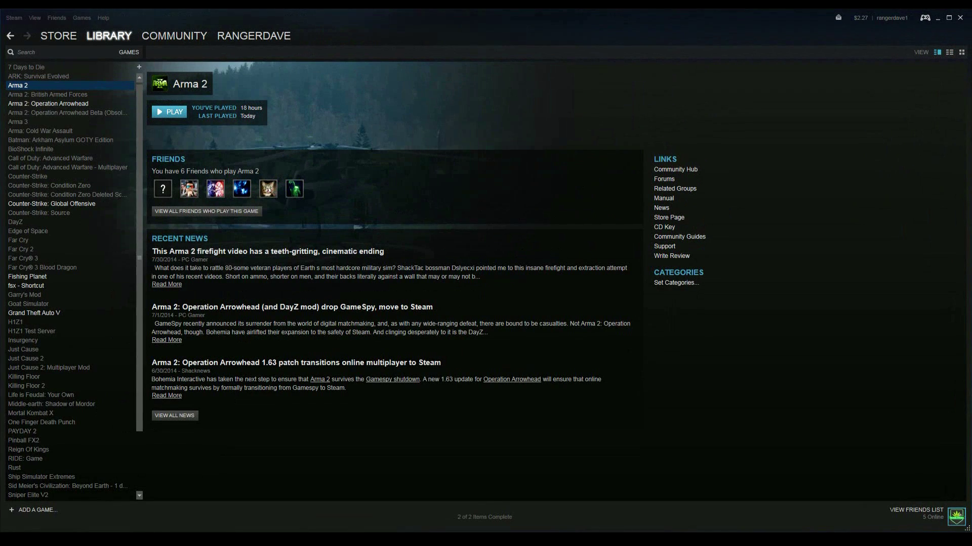
left_click(404, 67)
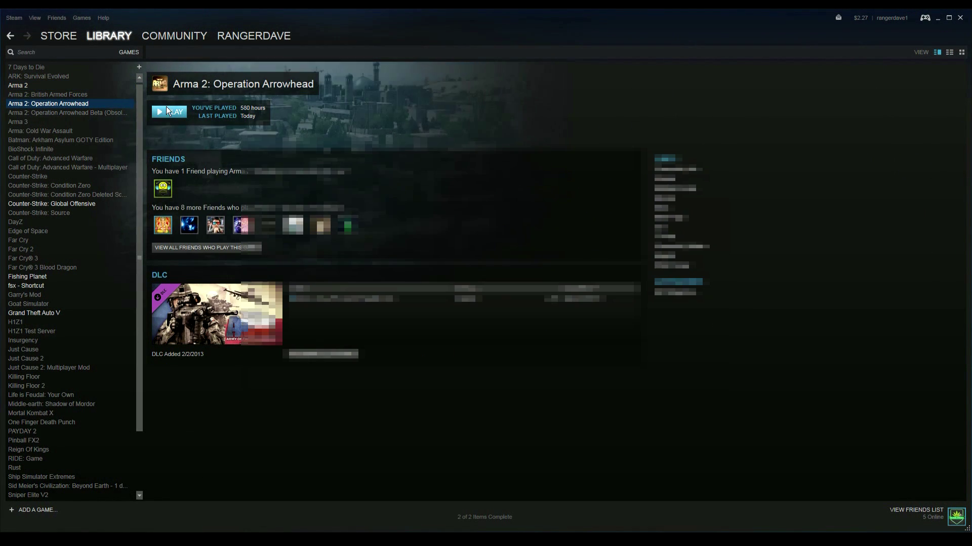
left_click(664, 237)
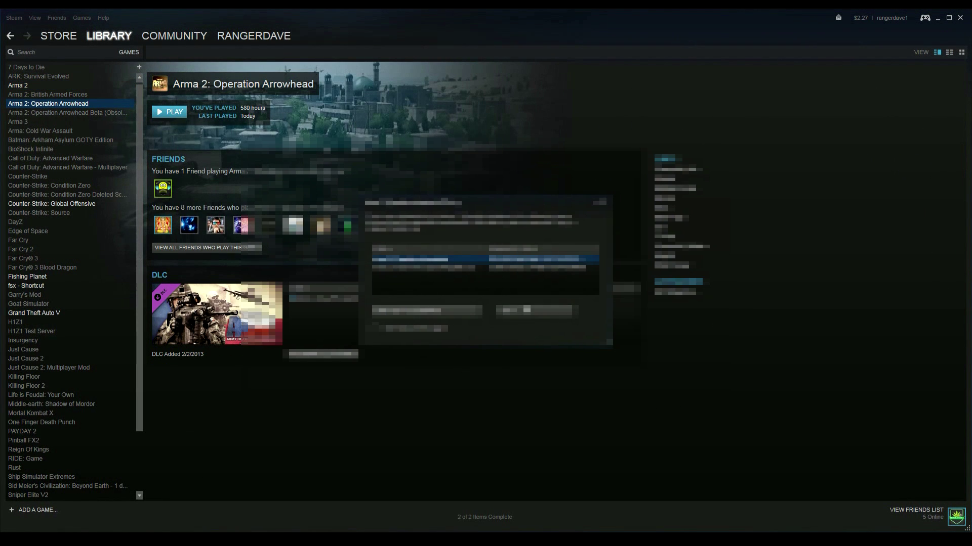
left_click(527, 311)
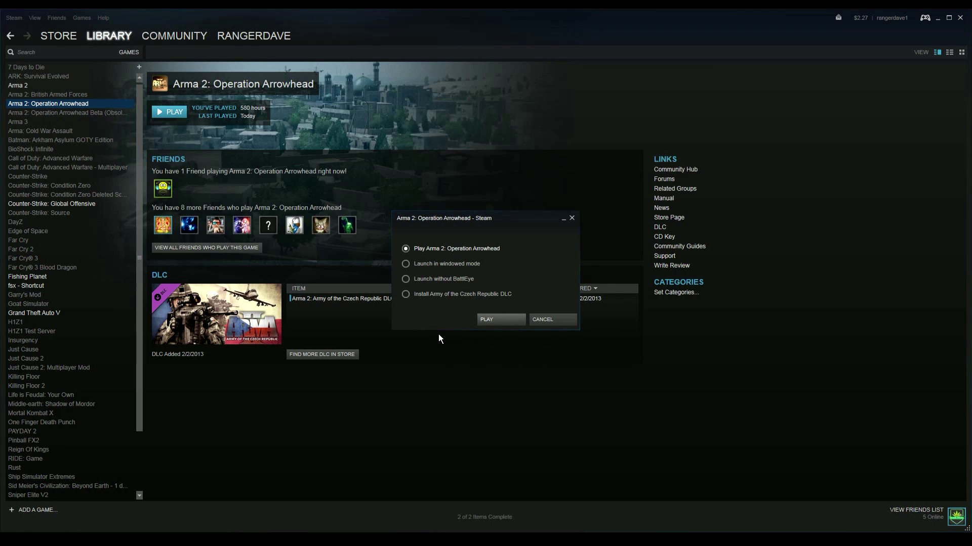
left_click(511, 319)
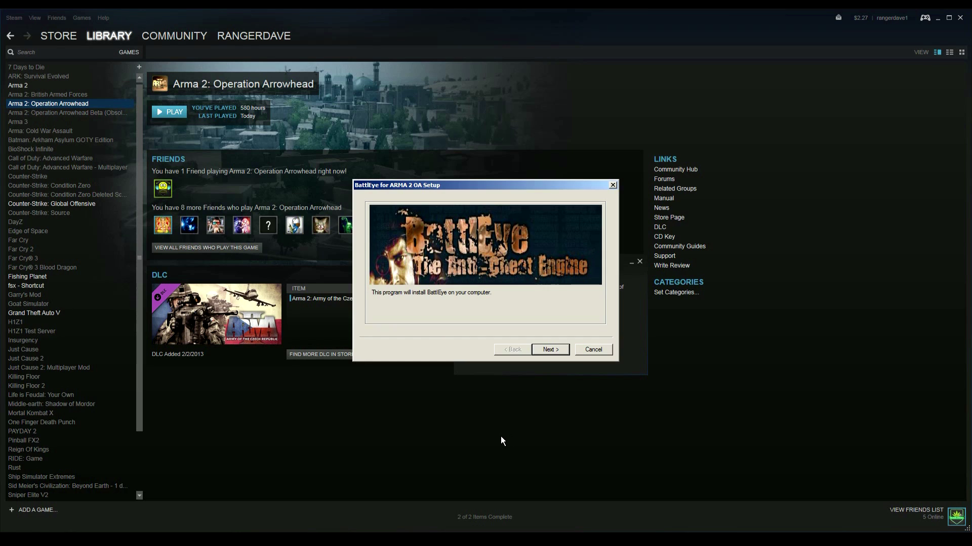
- Install BattlEye for ARMA 2 OA, accepting its license agreement, and return to the Steam games library
left_click(545, 352)
left_click(384, 306)
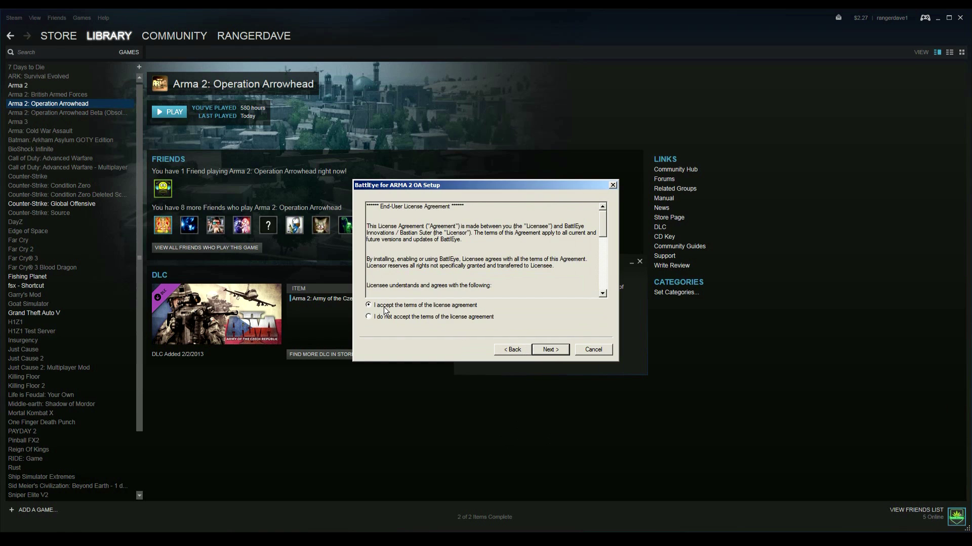
left_click(551, 351)
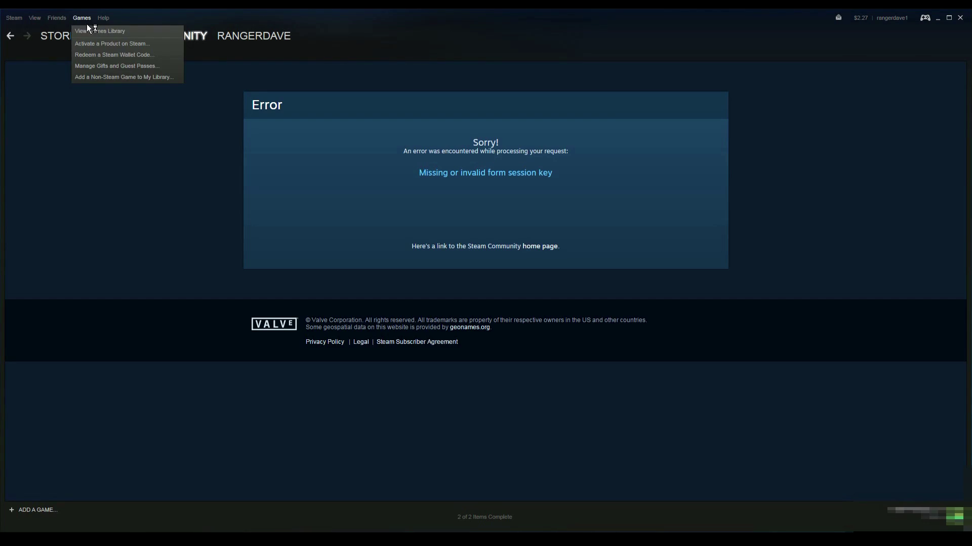
left_click(90, 30)
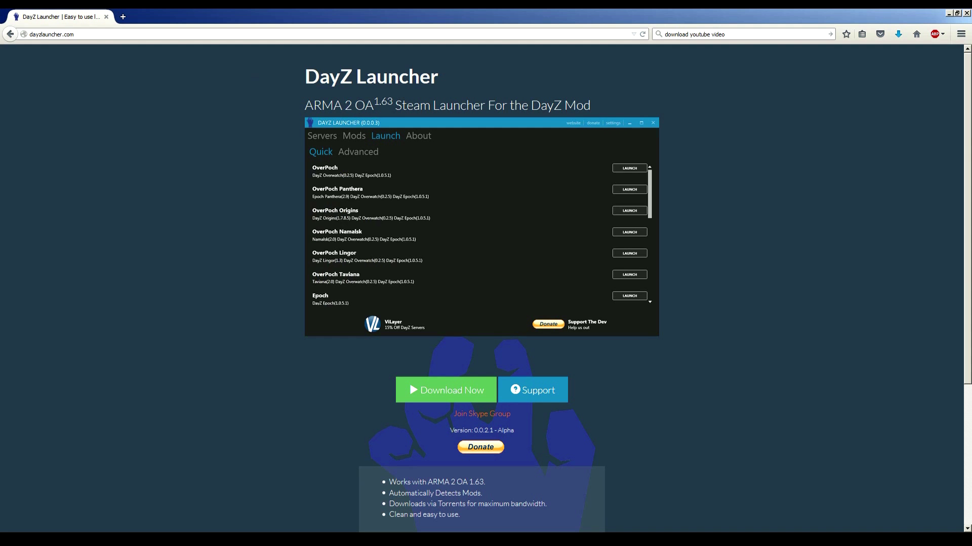
- Download setup_dzlauncher.exe from the DayZ Launcher website and run the downloaded installer
left_click(419, 402)
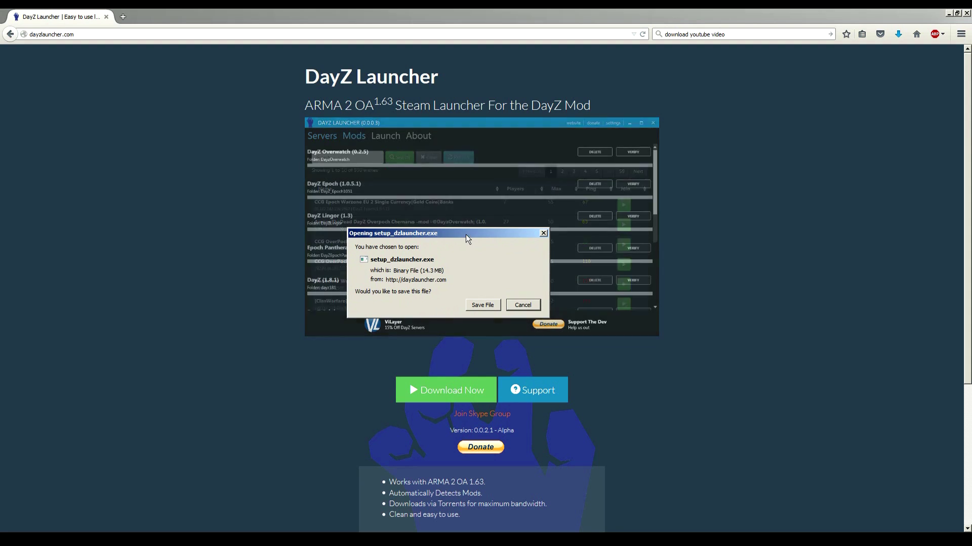
left_click(470, 308)
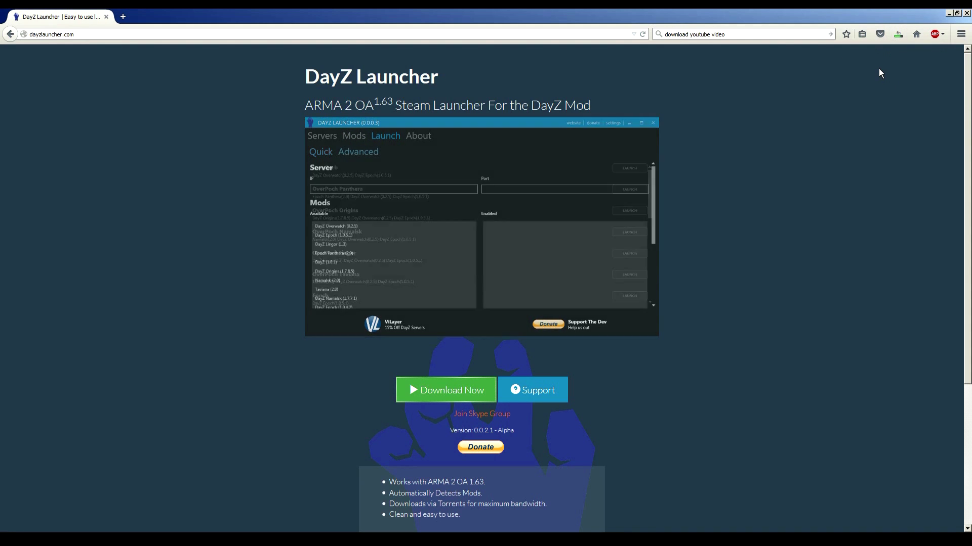
left_click(897, 36)
left_click(797, 65)
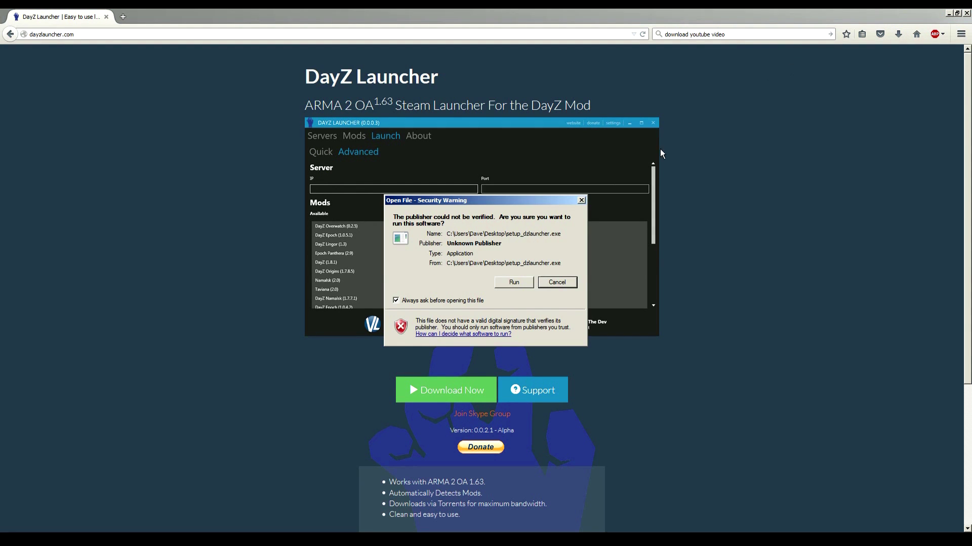
left_click(509, 282)
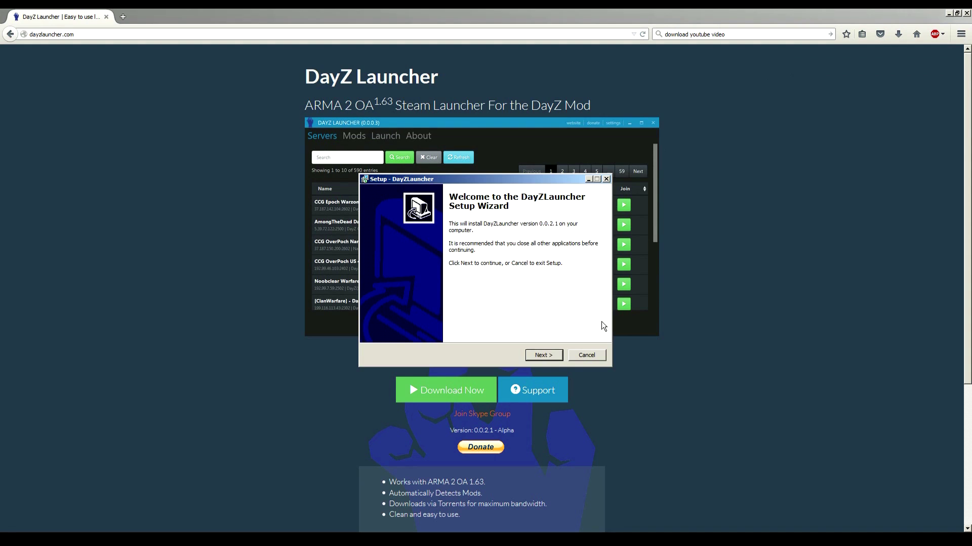
- Set the DayZLauncher installation folder to D:\Program Files (x86)\DayZLauncher
left_click(542, 355)
left_click(384, 260)
key("BackSpace")
type("D")
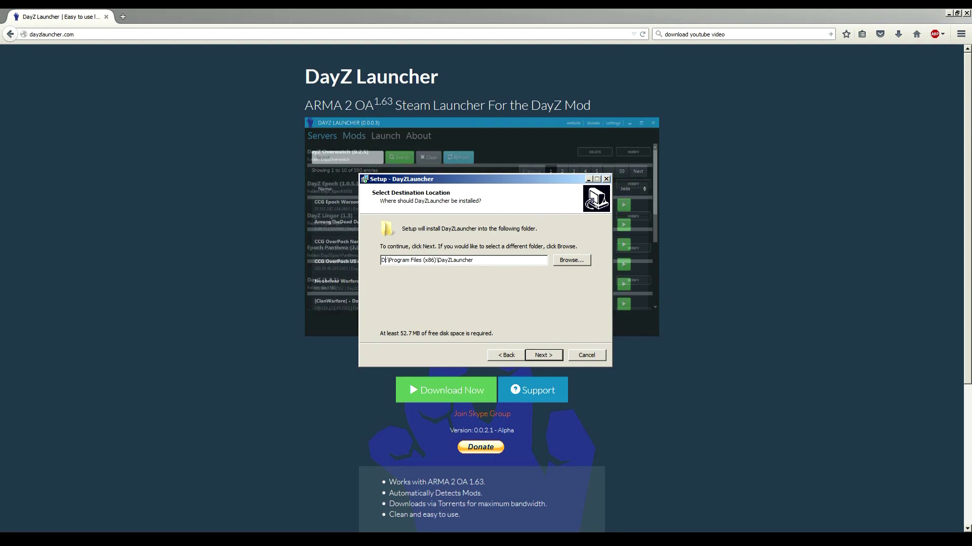